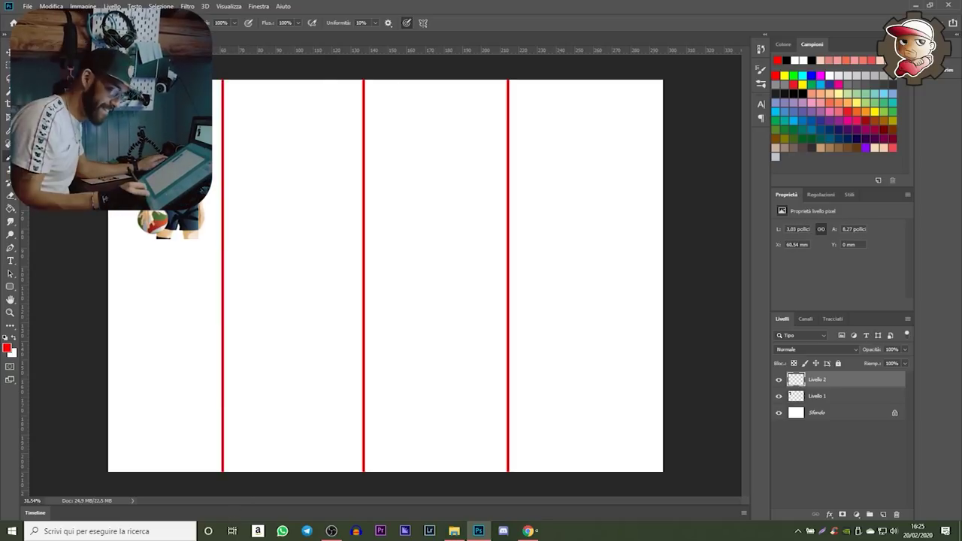
mouse_move(530, 531)
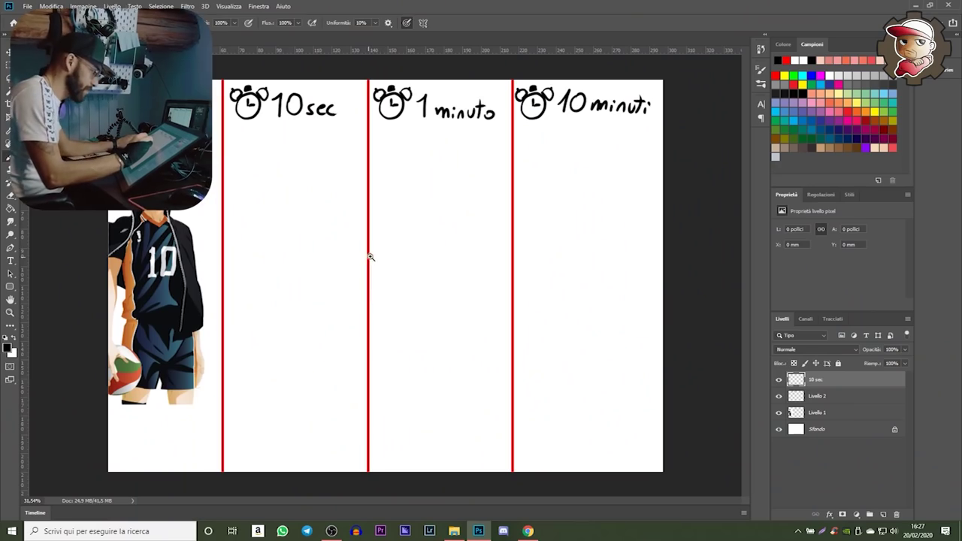
left_click_drag(375, 256, 383, 243)
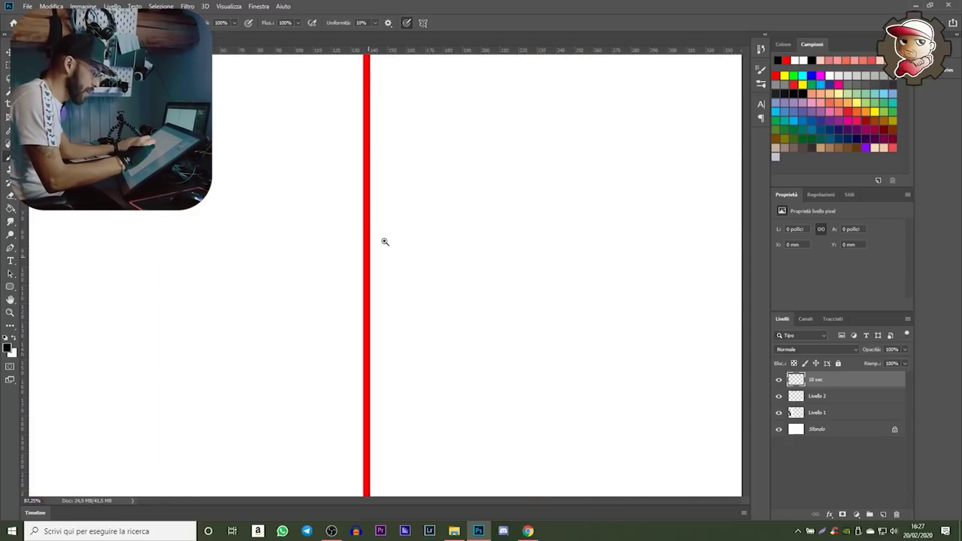
mouse_move(429, 219)
left_mouse_down()
mouse_move(371, 256)
mouse_move(398, 243)
left_mouse_up()
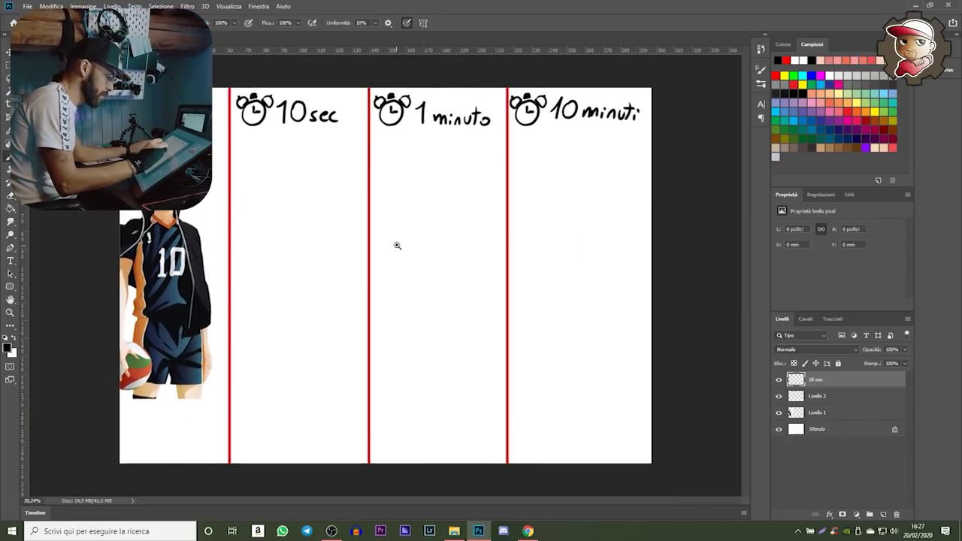
key("ctrl+0")
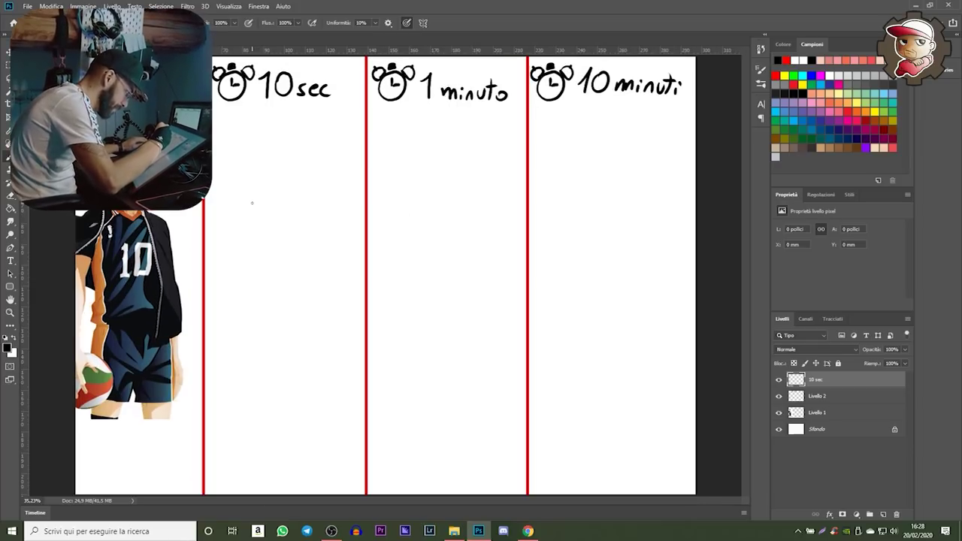
Try a quick sketch of the character's face, open mouth and spiky hair in the "10 sec" column
mouse_move(252, 205)
left_mouse_down()
mouse_move(276, 237)
mouse_move(285, 231)
mouse_move(315, 194)
left_mouse_up()
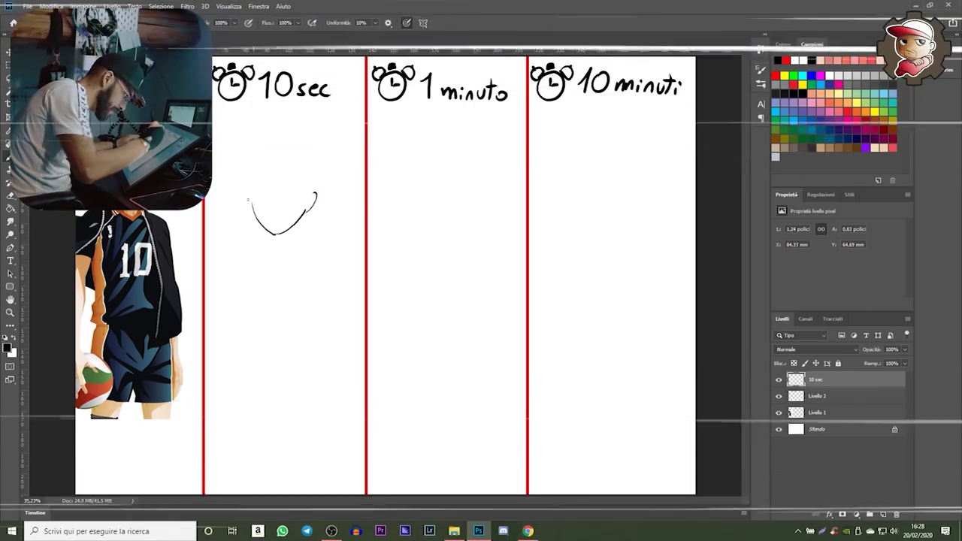
mouse_move(245, 196)
left_mouse_down()
mouse_move(272, 188)
mouse_move(273, 197)
left_mouse_up()
left_click_drag(283, 183, 293, 186)
left_click_drag(305, 181, 315, 193)
mouse_move(246, 191)
left_mouse_down()
mouse_move(272, 171)
mouse_move(236, 154)
mouse_move(236, 122)
left_mouse_up()
mouse_move(236, 122)
left_mouse_down()
mouse_move(293, 129)
mouse_move(324, 153)
mouse_move(317, 191)
left_mouse_up()
mouse_move(252, 192)
left_mouse_down()
mouse_move(268, 187)
mouse_move(260, 203)
mouse_move(299, 194)
mouse_move(279, 222)
left_mouse_up()
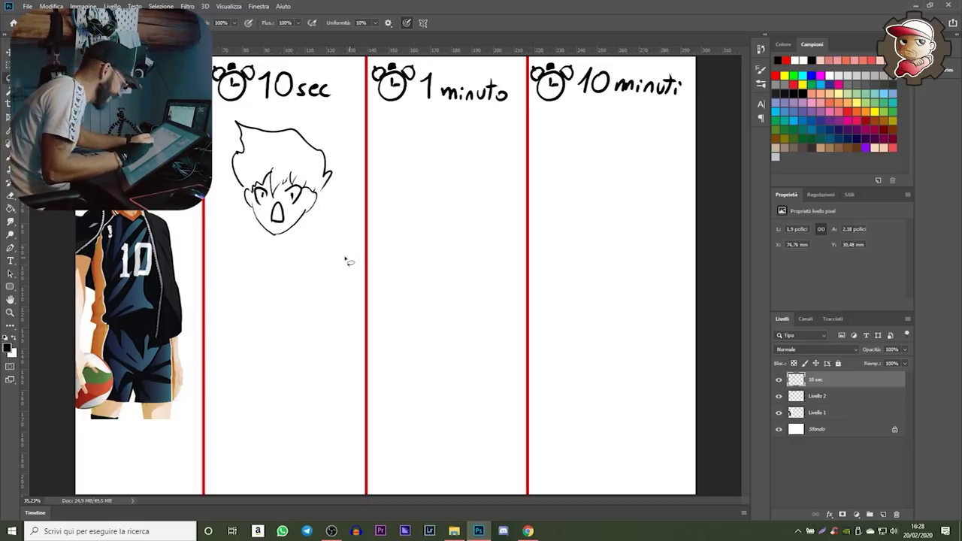
left_click_drag(327, 245, 339, 146)
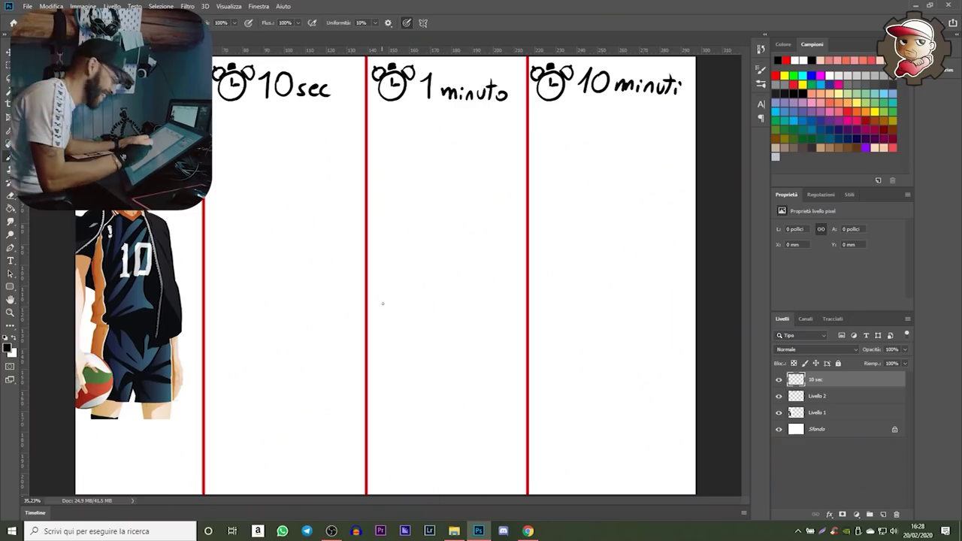
Sketch the character's head in the "10 sec" column with simple ears, eyes, open mouth, fringe and spiky hair outline
mouse_move(243, 199)
left_mouse_down()
mouse_move(267, 236)
mouse_move(293, 229)
mouse_move(310, 202)
mouse_move(245, 213)
left_mouse_up()
mouse_move(268, 171)
left_mouse_down()
mouse_move(262, 194)
mouse_move(285, 174)
mouse_move(300, 191)
mouse_move(263, 188)
left_mouse_up()
mouse_move(234, 185)
left_mouse_down()
mouse_move(227, 148)
mouse_move(271, 126)
mouse_move(323, 194)
left_mouse_up()
left_click_drag(251, 197, 265, 200)
left_click_drag(259, 200, 297, 198)
Draw the shoulders and bent arms below the "10 sec" head, with the hands holding an open book
left_click_drag(291, 200, 225, 280)
left_click_drag(287, 236, 336, 284)
left_click_drag(249, 271, 248, 248)
left_click_drag(249, 249, 311, 259)
left_click_drag(247, 287, 274, 289)
left_click_drag(274, 291, 311, 282)
Finish the "10 sec" figure with quick strokes for the holding hand, waist and bent legs below the book
mouse_move(248, 289)
left_mouse_down()
mouse_move(252, 311)
mouse_move(233, 364)
left_mouse_up()
left_click_drag(253, 313, 309, 367)
left_click_drag(310, 280, 325, 285)
mouse_move(243, 316)
left_mouse_down()
mouse_move(295, 331)
mouse_move(251, 376)
left_mouse_up()
left_click_drag(251, 343, 313, 385)
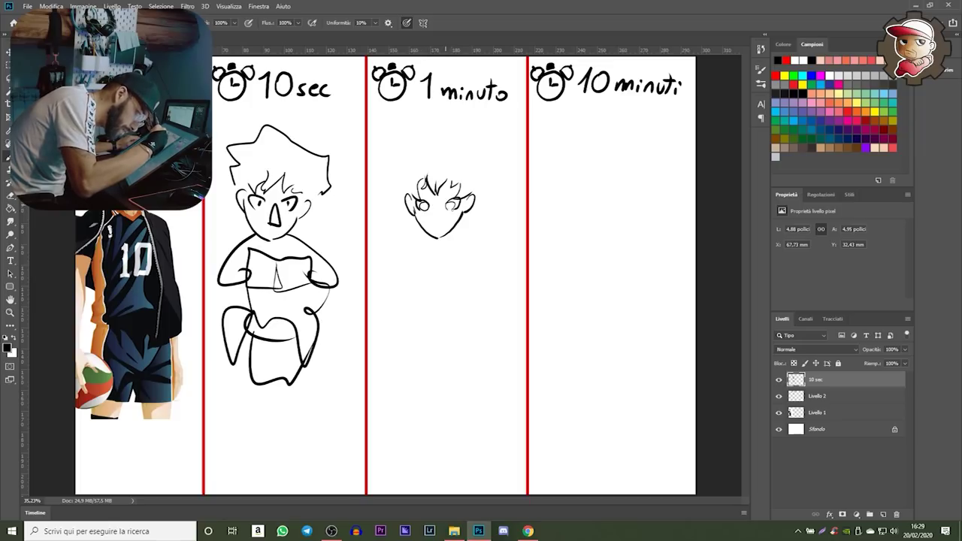
Undo the stray strokes on the "1 minuto" figure and sketch its seated legs below the open book
key("ctrl+z")
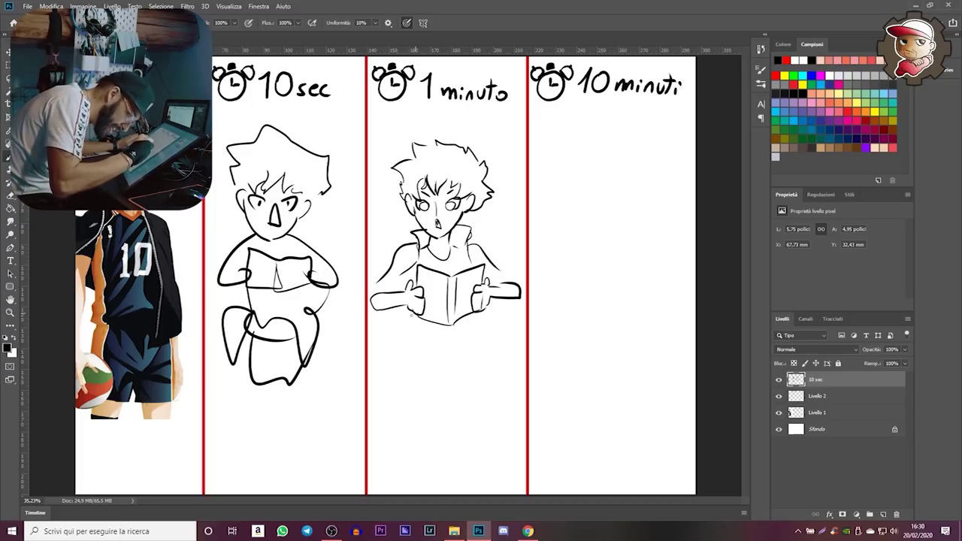
key("ctrl+z")
mouse_move(427, 342)
left_mouse_down()
mouse_move(445, 348)
mouse_move(439, 424)
left_mouse_up()
mouse_move(464, 343)
left_mouse_down()
mouse_move(462, 362)
mouse_move(475, 362)
left_mouse_up()
mouse_move(461, 351)
left_mouse_down()
mouse_move(475, 371)
mouse_move(449, 425)
left_mouse_up()
left_click_drag(482, 338, 470, 420)
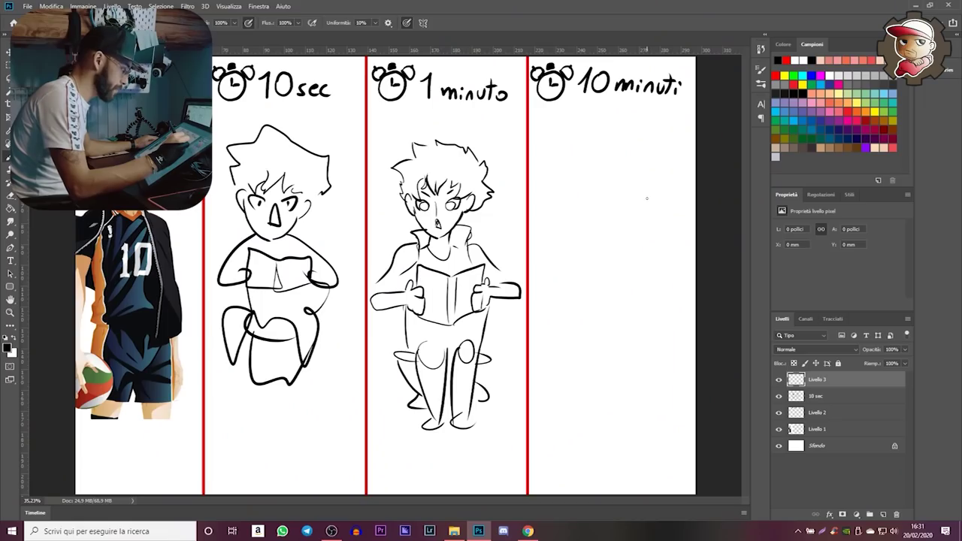
Rough in a seated figure holding a ball with light construction lines, from head to legs, in the "10 minuti" column
left_click_drag(601, 174, 604, 219)
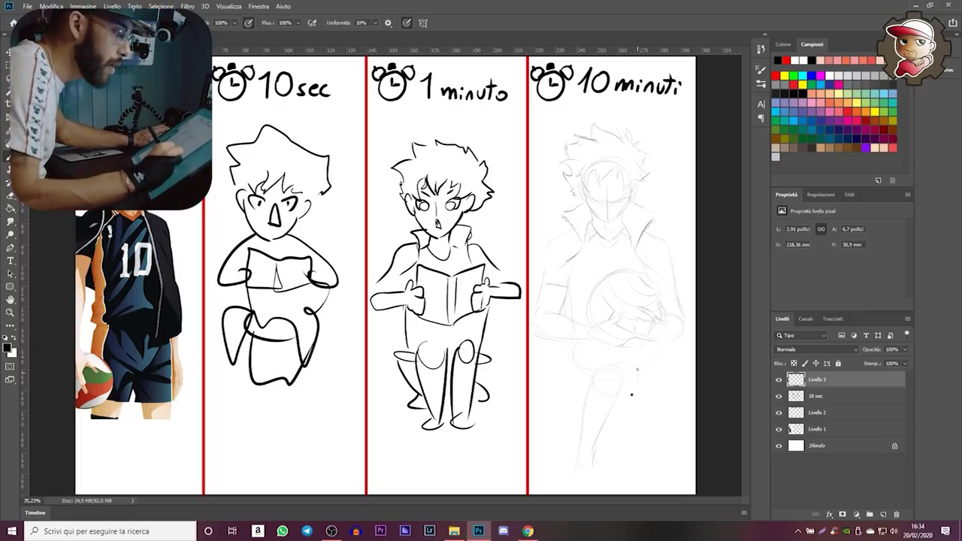
left_click_drag(645, 391, 645, 370)
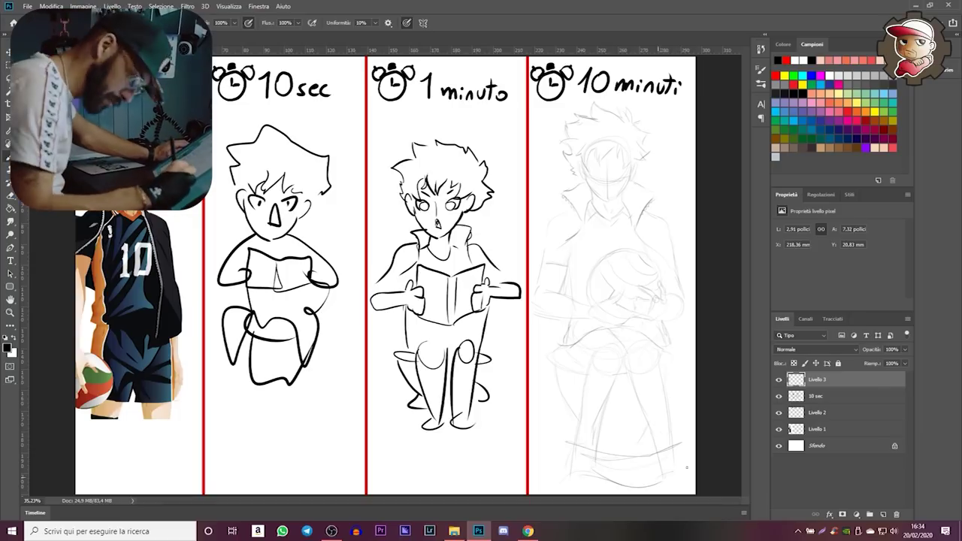
Enlarge the rough "10 minuti" sketch with Free Transform so the figure fills more of its column
key("ctrl+t")
key("ctrl+minus")
left_click_drag(674, 476, 689, 502)
key("Return")
Sketch the eyes, eyebrows and small facial details on the "10 minuti" figure's head, using the eraser for corrections
mouse_move(579, 197)
left_mouse_down()
mouse_move(651, 195)
mouse_move(621, 196)
left_mouse_up()
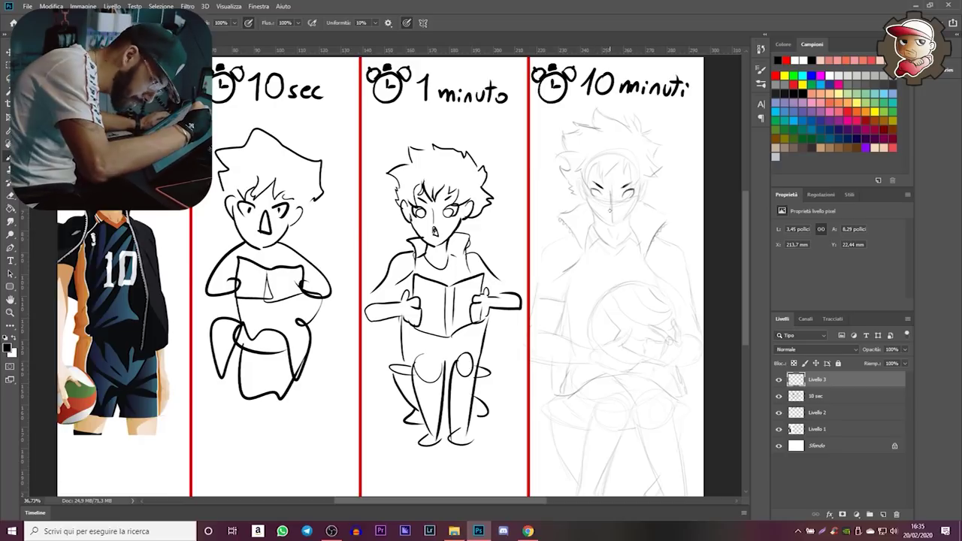
key("e")
key("b")
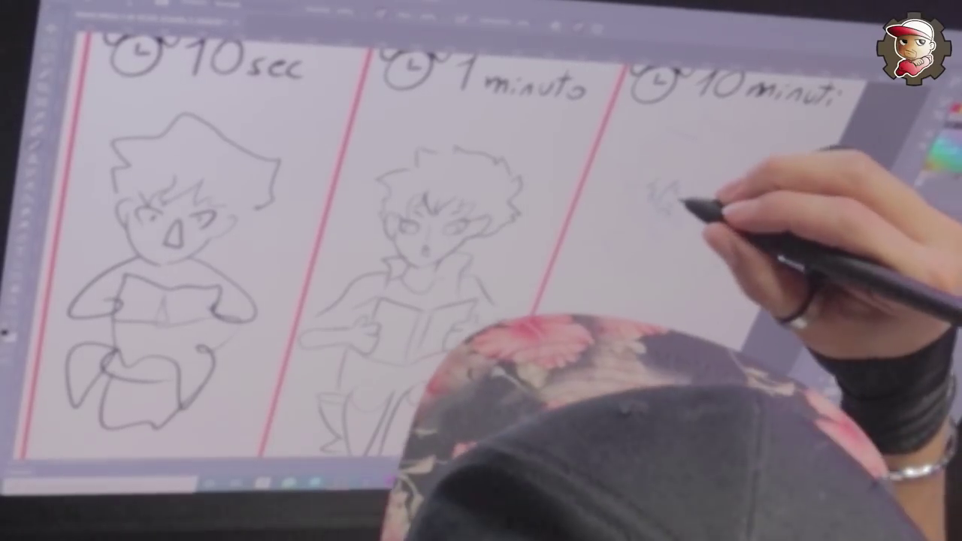
left_click_drag(709, 212, 822, 249)
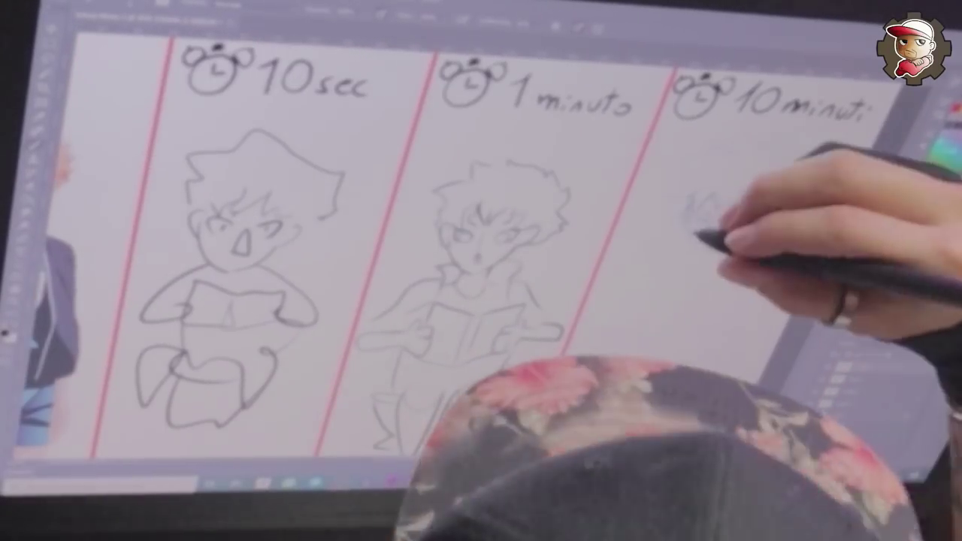
left_click_drag(697, 234, 752, 230)
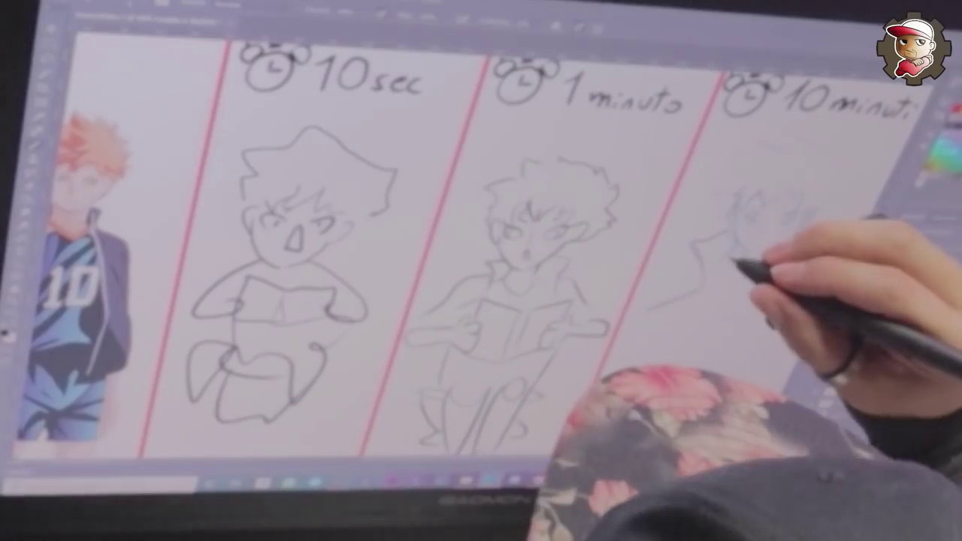
mouse_move(735, 262)
left_mouse_down()
mouse_move(735, 290)
mouse_move(725, 271)
mouse_move(776, 279)
left_mouse_up()
left_click_drag(818, 249, 800, 277)
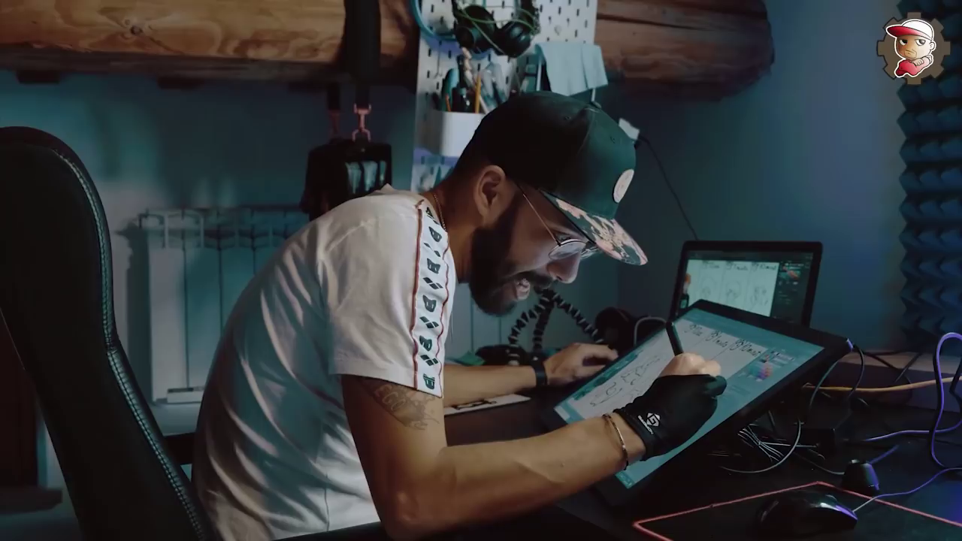